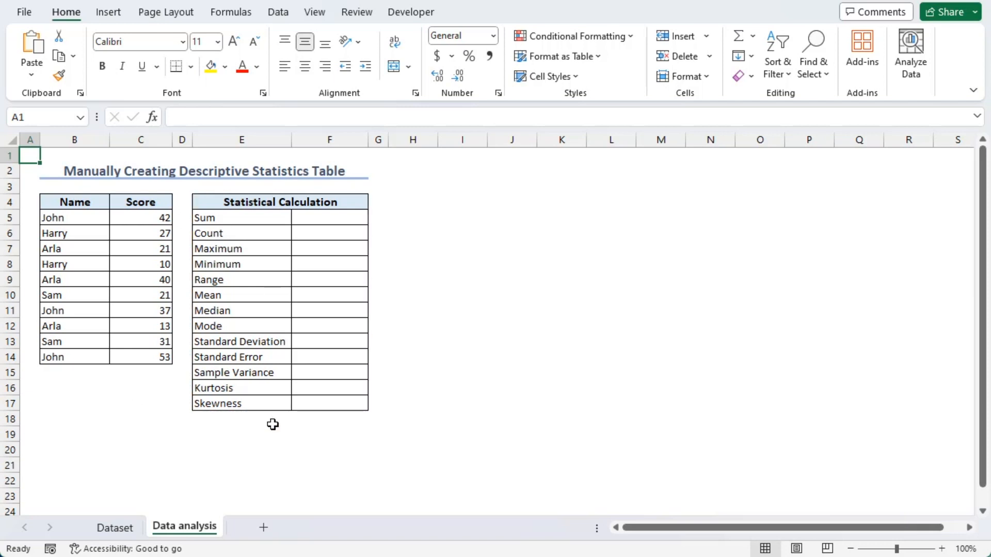
Step: Calculate the sum of the scores in F5 with the SUM function over C5:C14
{"action": "left_click", "coordinate": [339, 219]}
{"action": "type", "text": "=sum"}
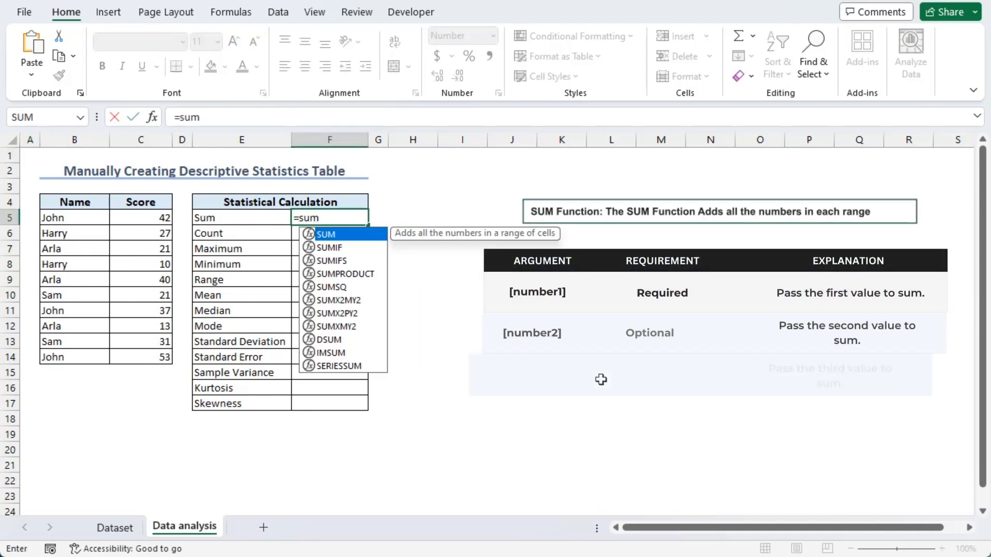
{"action": "key", "text": "Tab"}
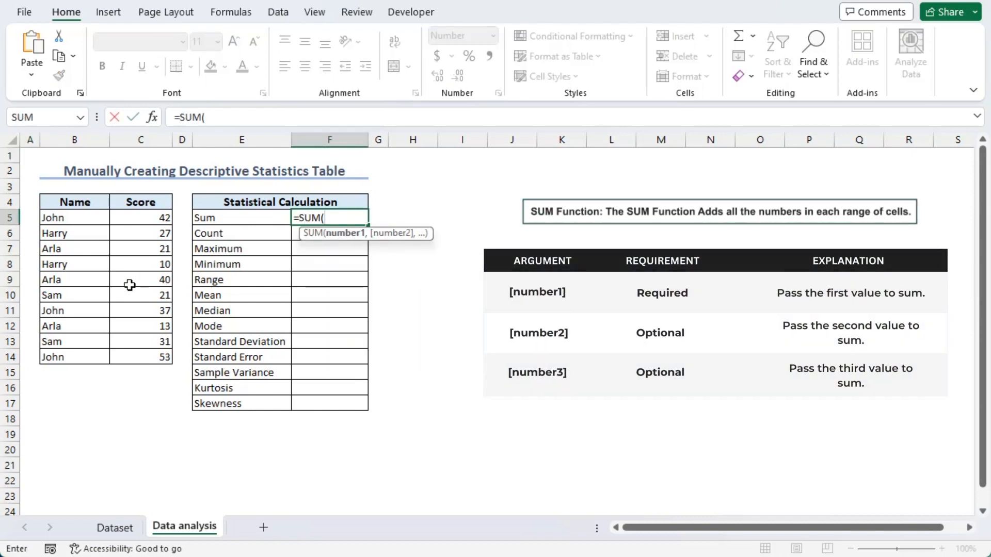
{"action": "left_click_drag", "start_coordinate": [146, 216], "coordinate": [131, 360]}
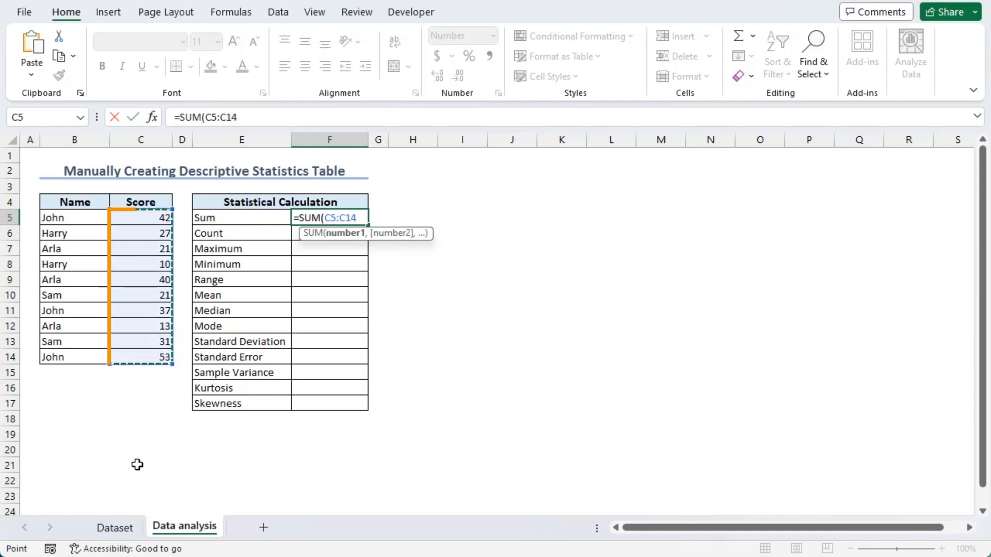
{"action": "key", "text": "Return"}
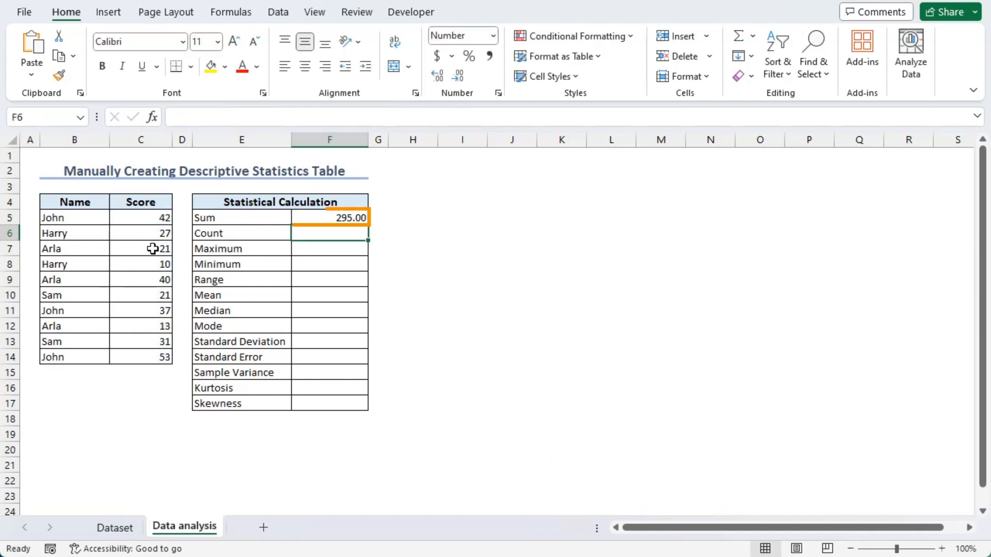
Step: Calculate the number of scores in F6 with the COUNT function over C5:C14
{"action": "type", "text": "="}
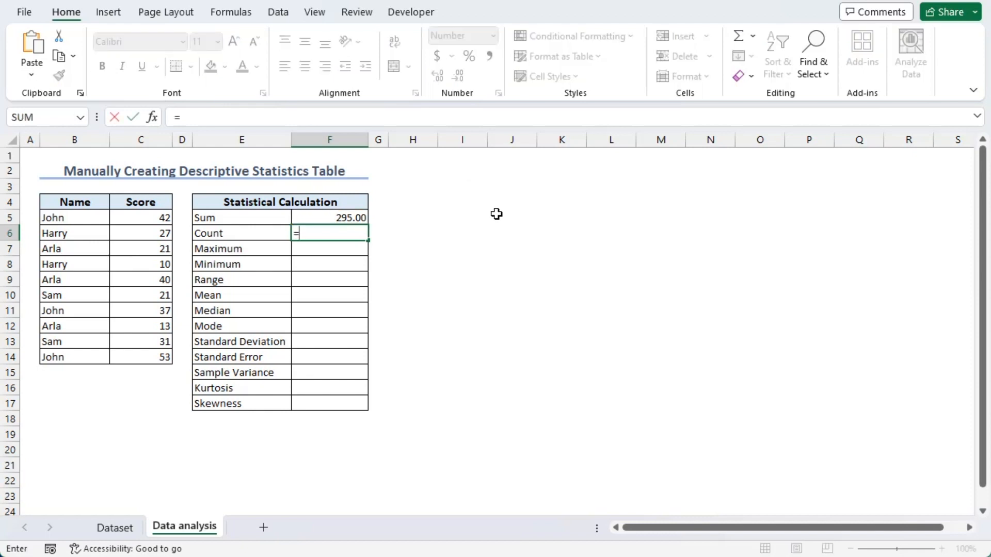
{"action": "type", "text": "coun"}
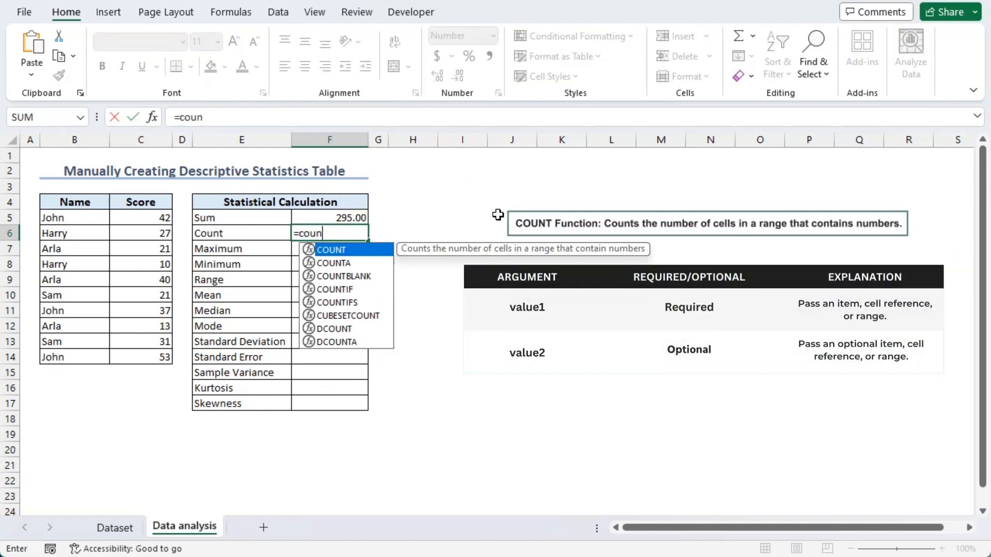
{"action": "key", "text": "Tab"}
{"action": "left_click_drag", "start_coordinate": [143, 218], "coordinate": [141, 357]}
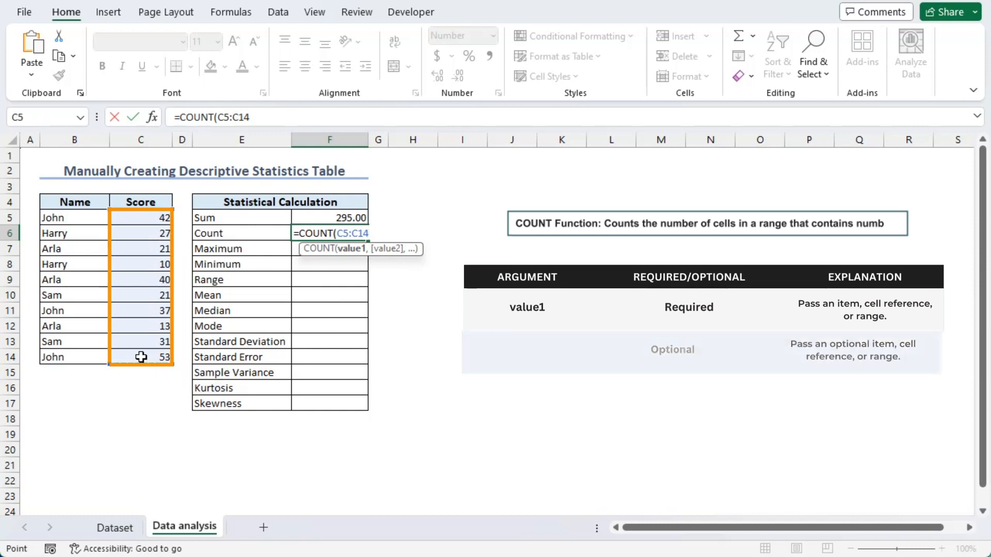
{"action": "key", "text": "Return"}
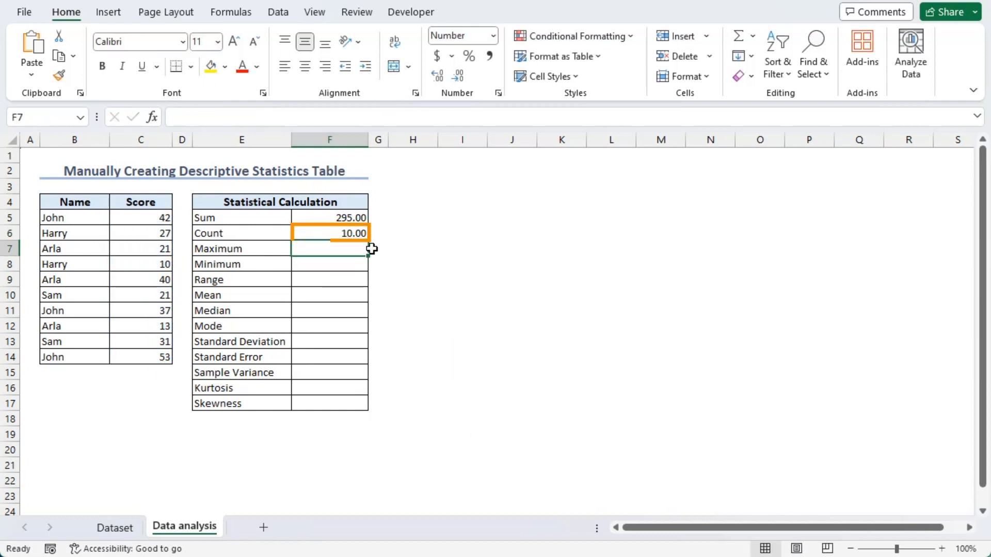
Step: Calculate the maximum score in F7 with the MAX function over C5:C14
{"action": "type", "text": "="}
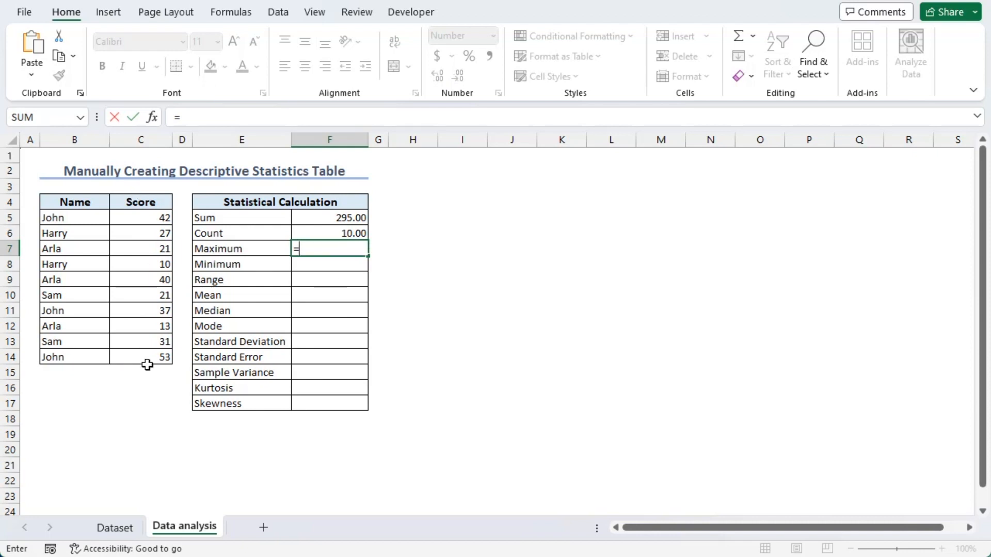
{"action": "type", "text": "max"}
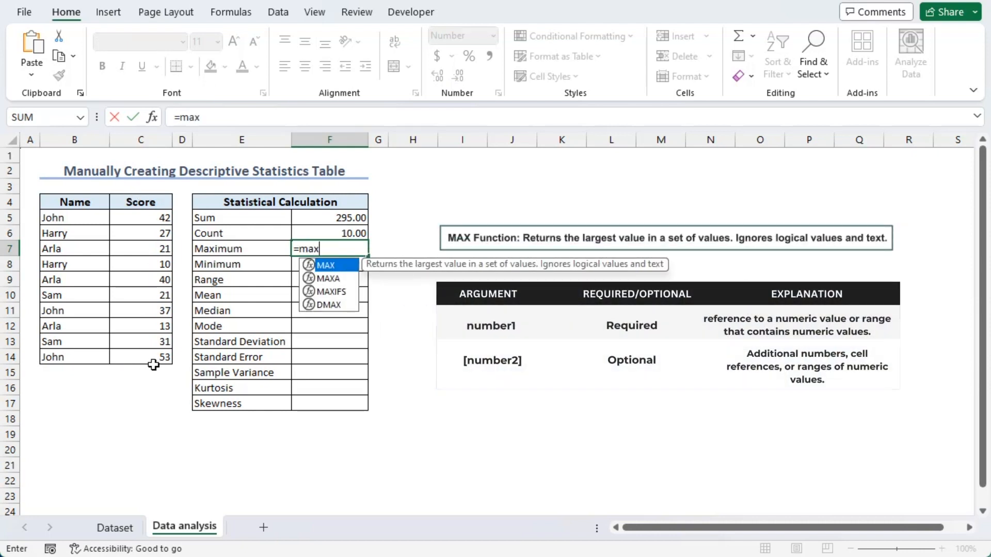
{"action": "key", "text": "Tab"}
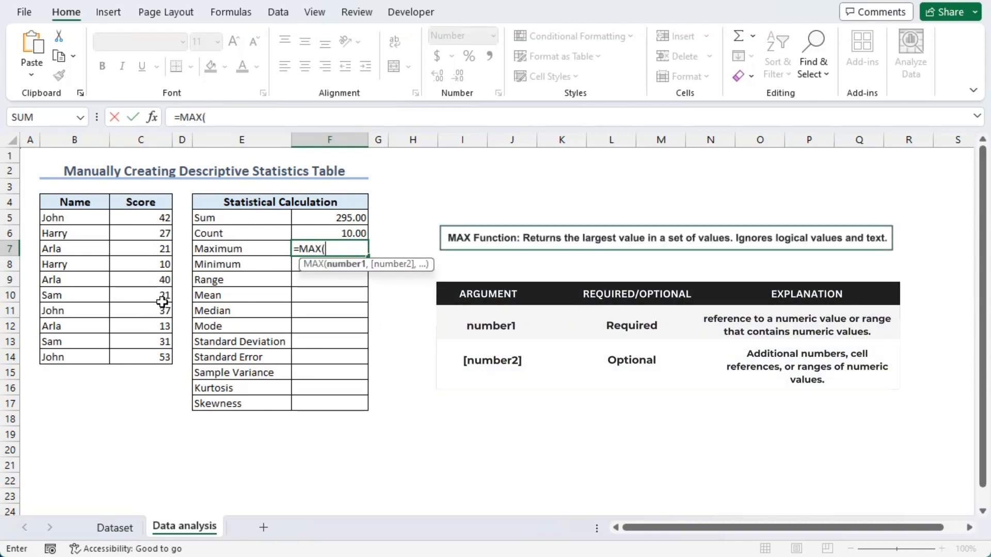
{"action": "left_click_drag", "start_coordinate": [141, 217], "coordinate": [150, 357]}
{"action": "key", "text": "Return"}
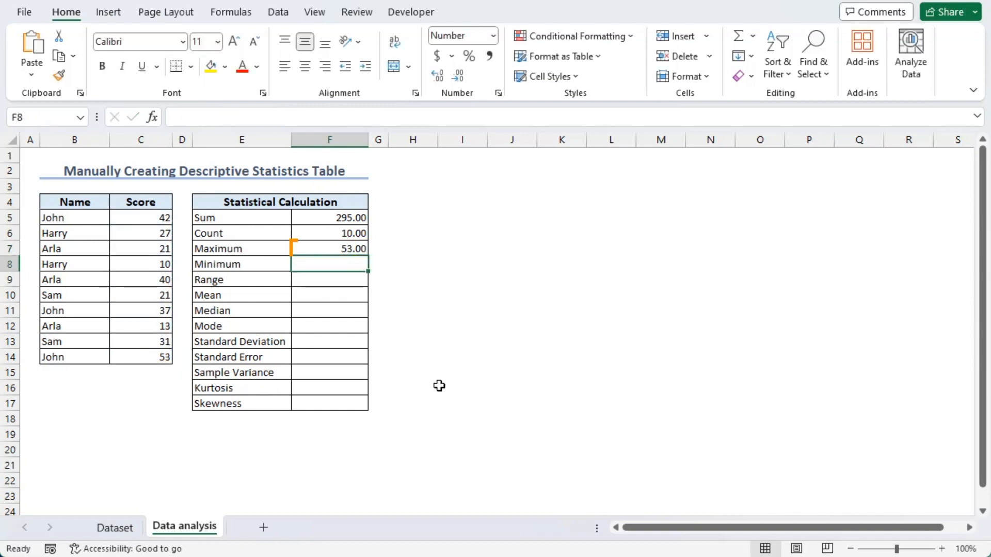
Step: Calculate the minimum score in F8 with the MIN function over C5:C14
{"action": "type", "text": "=min"}
{"action": "key", "text": "Tab"}
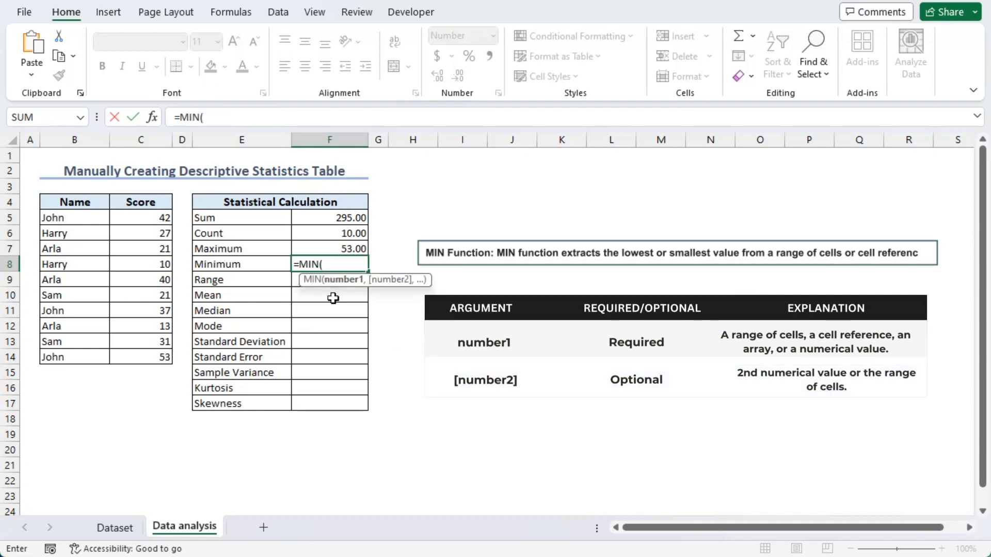
{"action": "left_click_drag", "start_coordinate": [140, 220], "coordinate": [144, 356]}
{"action": "key", "text": "Return"}
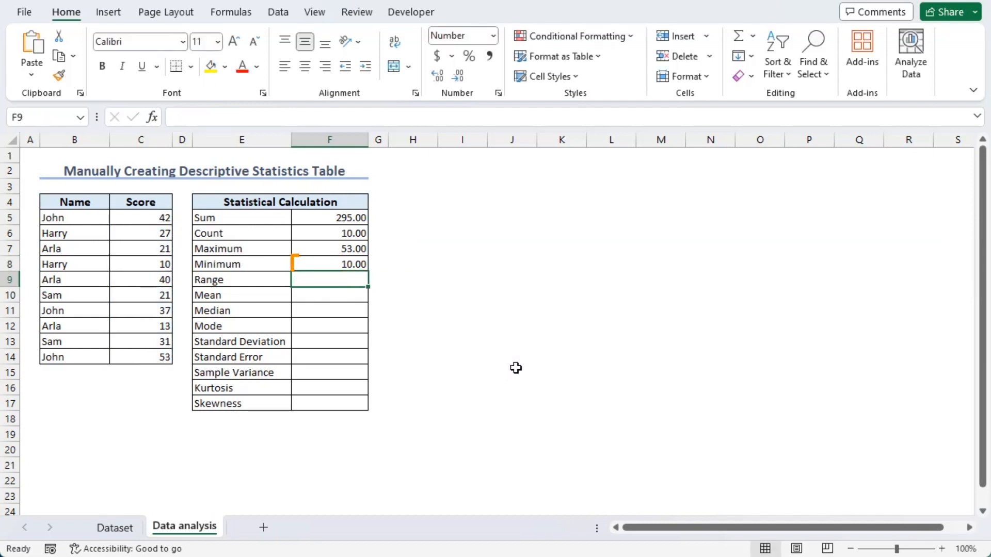
Step: Calculate the range in F9 by subtracting the minimum from the maximum with the formula =F7-F8
{"action": "type", "text": "="}
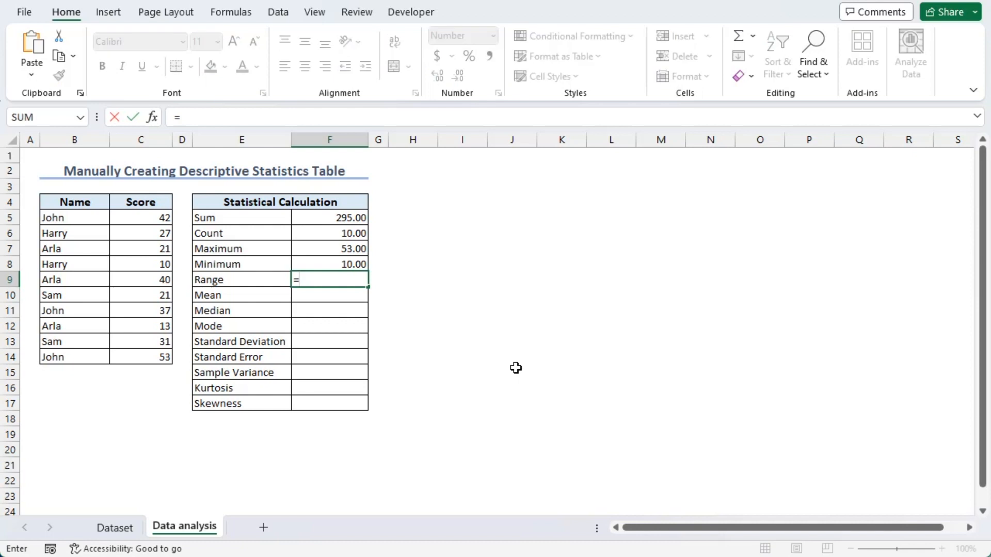
{"action": "left_click", "coordinate": [313, 249]}
{"action": "type", "text": "-"}
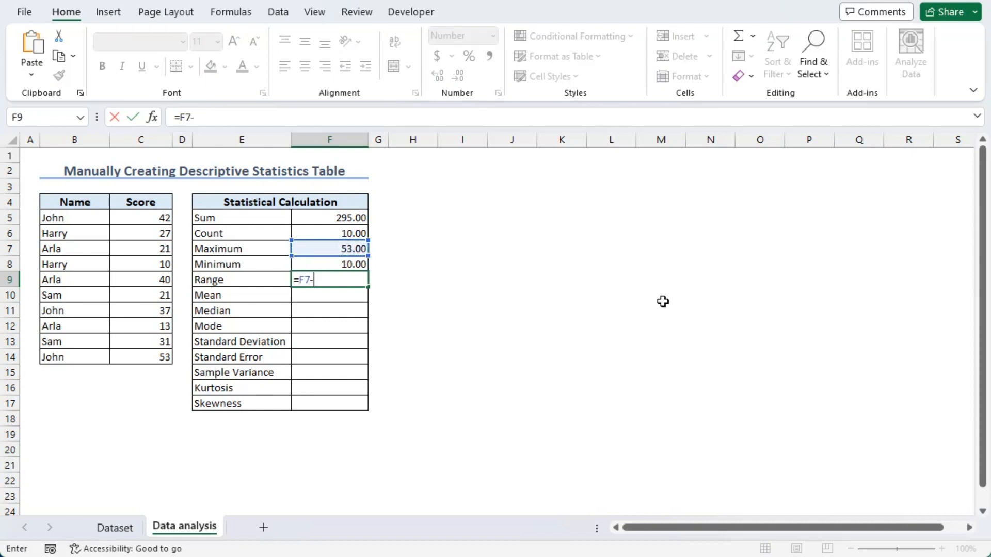
{"action": "left_click", "coordinate": [331, 264]}
{"action": "key", "text": "Return"}
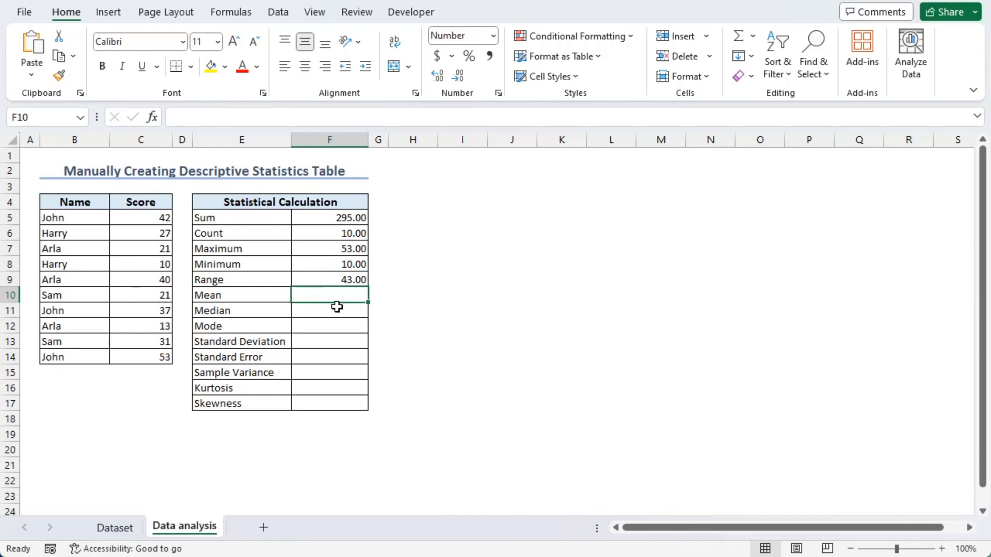
Step: Calculate the mean score in F10 with the AVERAGE function over C5:C14
{"action": "type", "text": "=ave"}
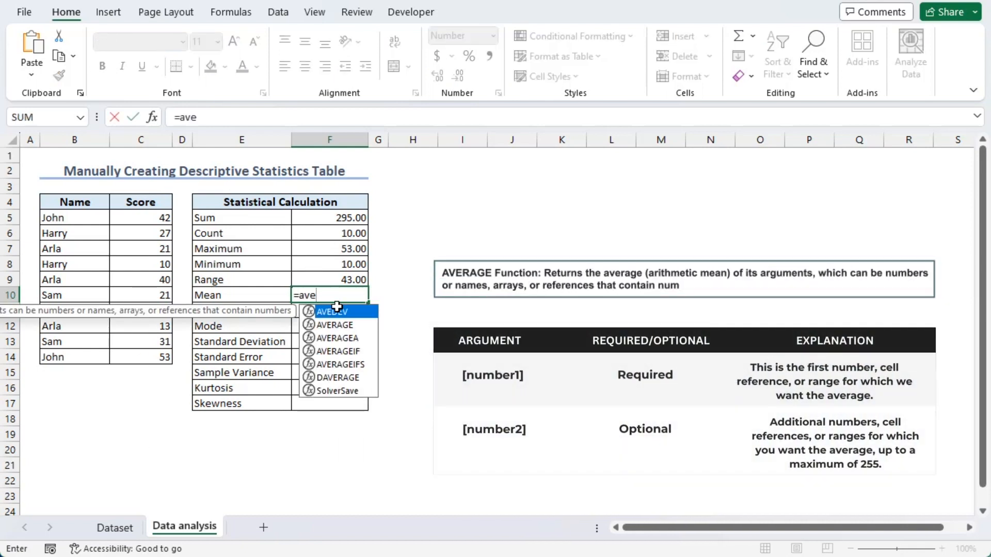
{"action": "type", "text": "r"}
{"action": "key", "text": "Tab"}
{"action": "left_click_drag", "start_coordinate": [140, 217], "coordinate": [138, 359]}
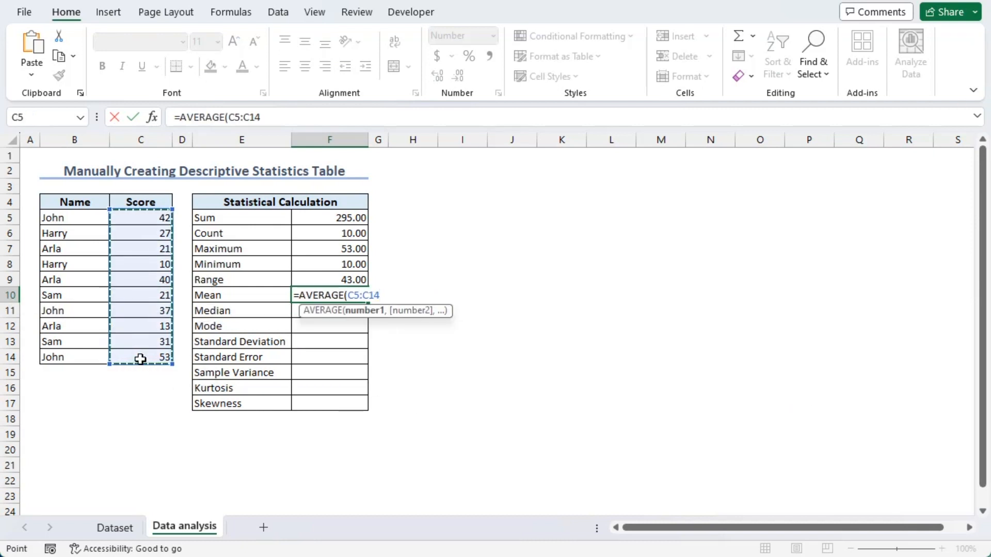
{"action": "key", "text": "Return"}
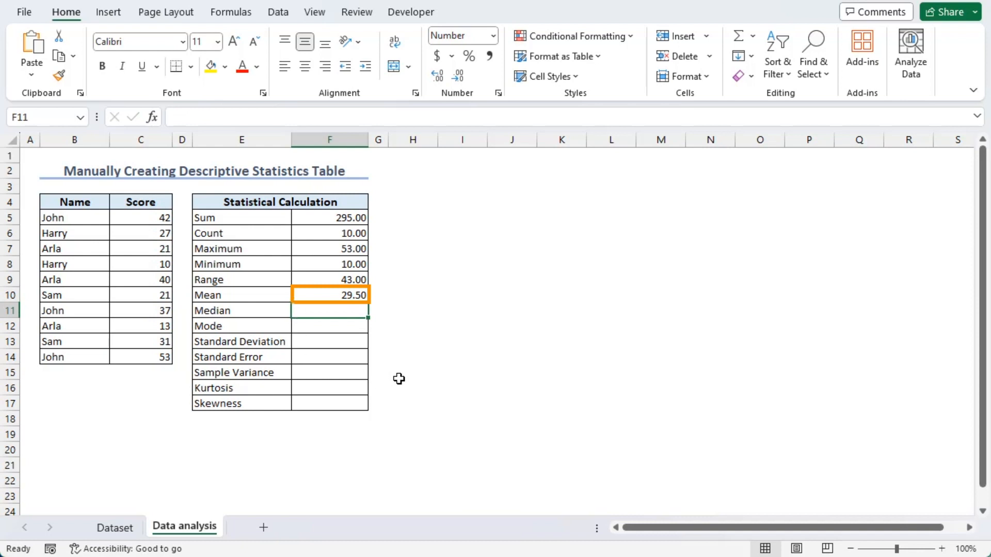
Step: Calculate the median score in F11 with the MEDIAN function over C5:C14
{"action": "type", "text": "=med"}
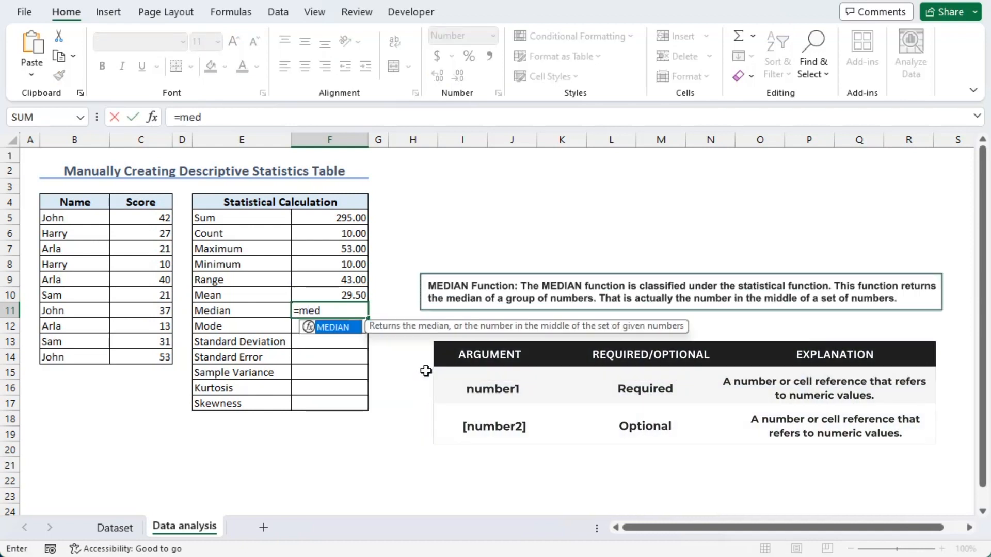
{"action": "key", "text": "Tab"}
{"action": "left_click_drag", "start_coordinate": [141, 218], "coordinate": [133, 355]}
{"action": "key", "text": "Return"}
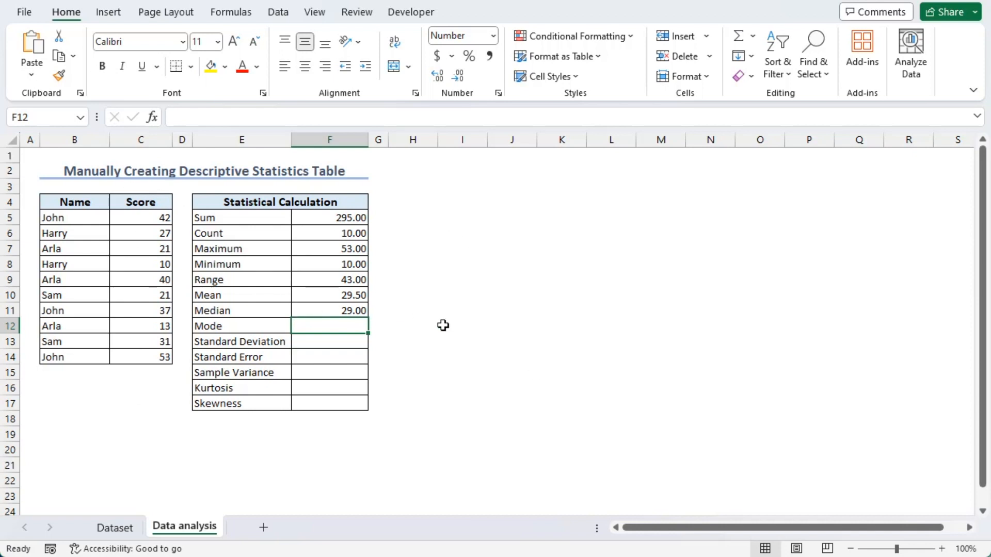
Step: Calculate the mode in F12 with MODE.SNGL over C5:C14 and check the repeated scores in C7 and C10
{"action": "type", "text": "=mod"}
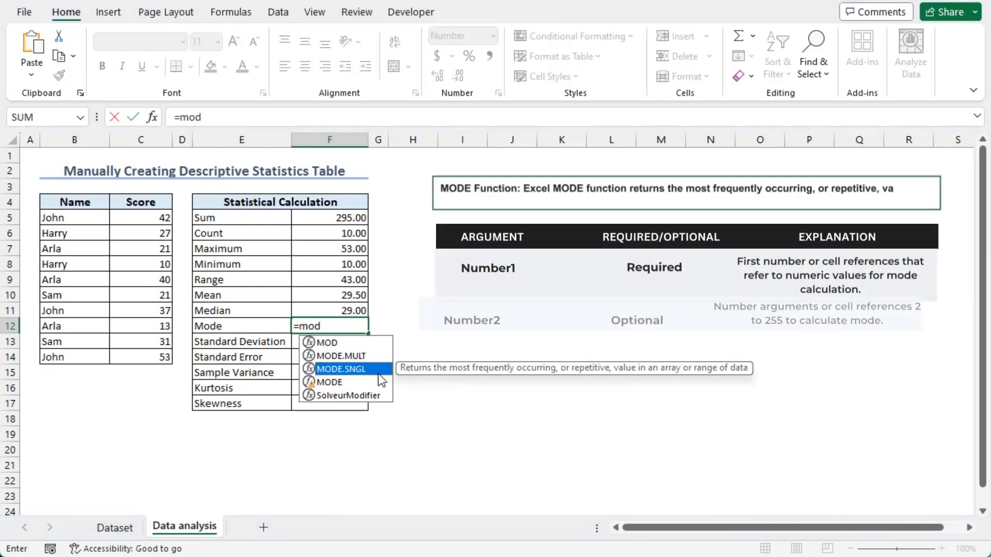
{"action": "key", "text": "Tab"}
{"action": "left_click_drag", "start_coordinate": [150, 218], "coordinate": [159, 360]}
{"action": "key", "text": "Return"}
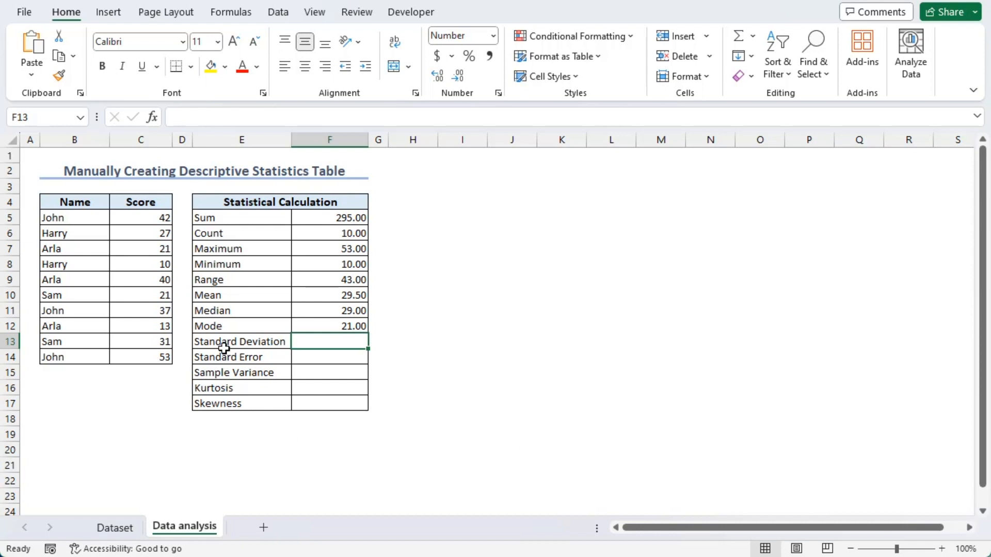
{"action": "left_click", "coordinate": [138, 252]}
{"action": "left_click", "coordinate": [136, 294]}
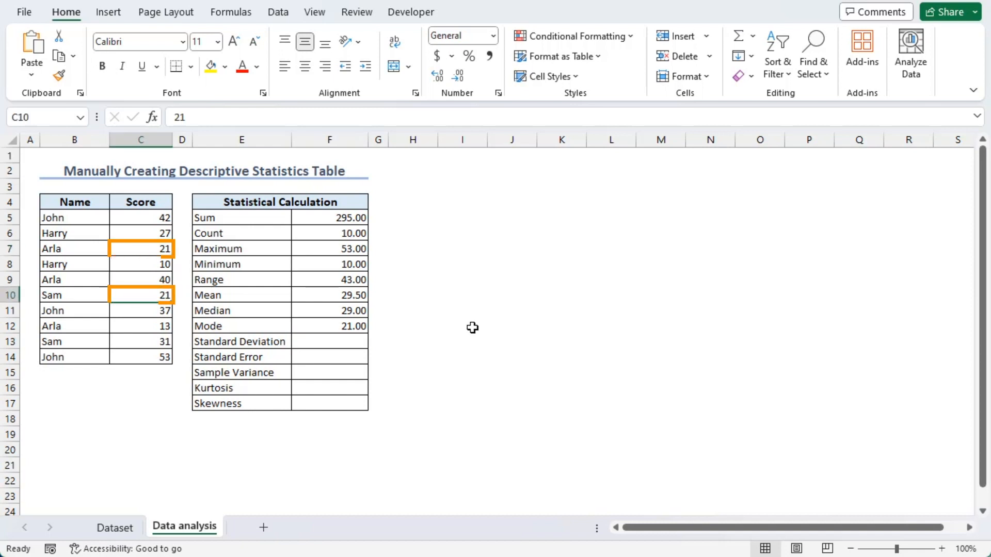
Step: Calculate the sample standard deviation in F13 with the STDEV.S function over C5:C14
{"action": "left_click", "coordinate": [331, 342]}
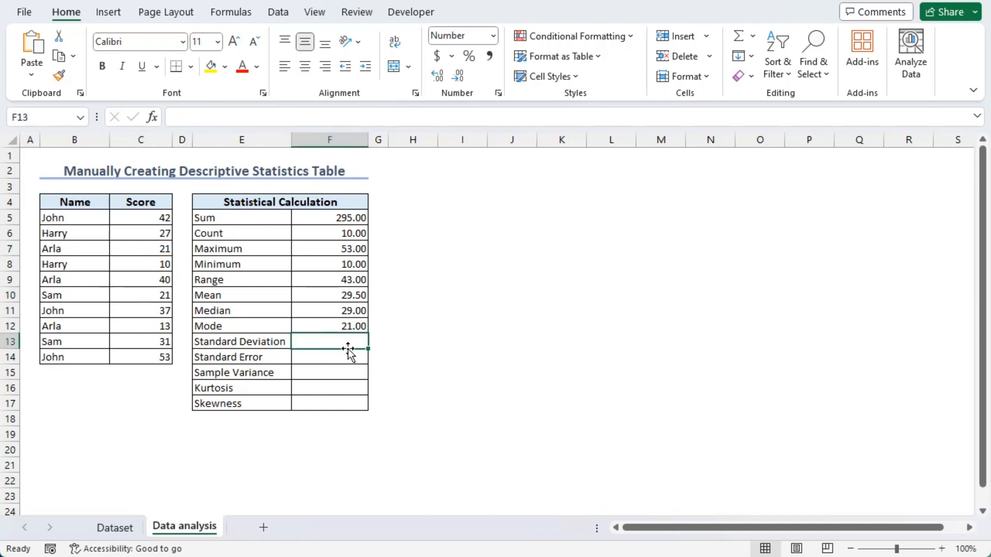
{"action": "type", "text": "=stdev"}
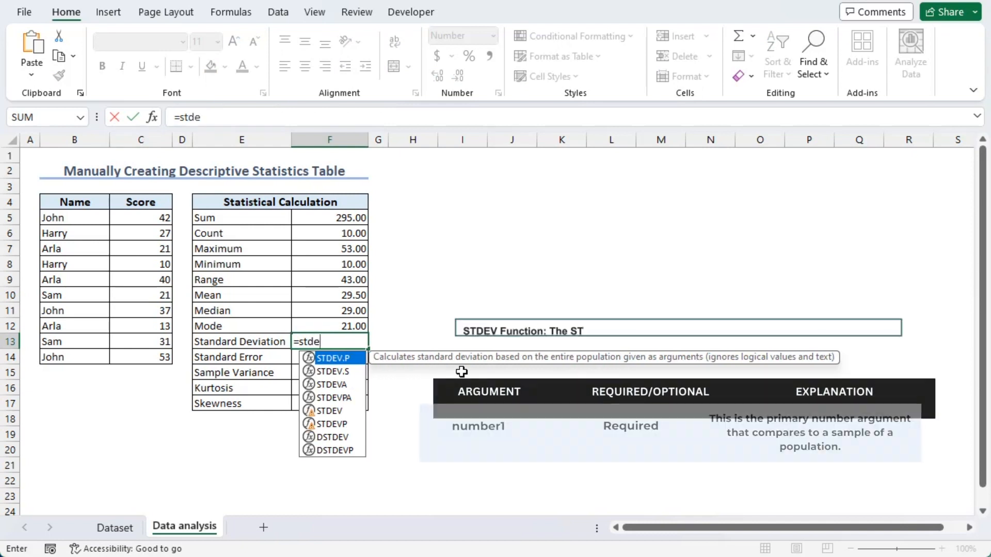
{"action": "key", "text": "Down"}
{"action": "key", "text": "Tab"}
{"action": "left_click_drag", "start_coordinate": [140, 219], "coordinate": [153, 356]}
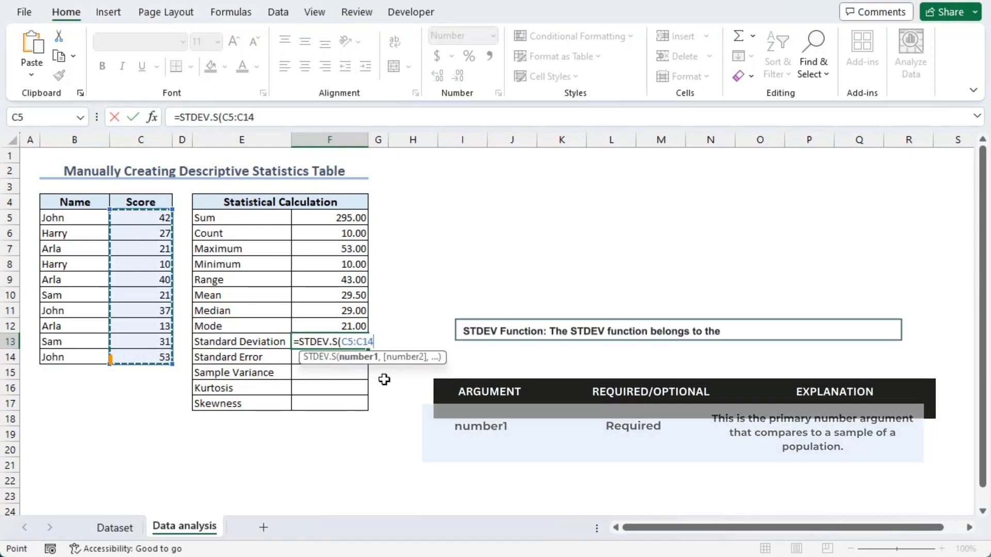
{"action": "key", "text": "Return"}
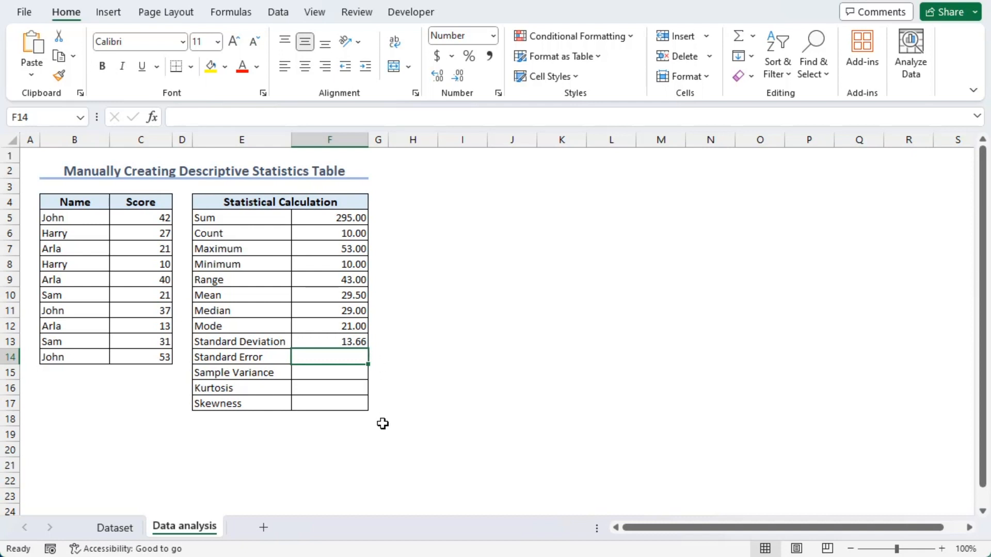
Step: Remove both decimal places from the Count, Maximum, Minimum, Range and Mode results in F6:F9 and F12
{"action": "left_click", "coordinate": [317, 234]}
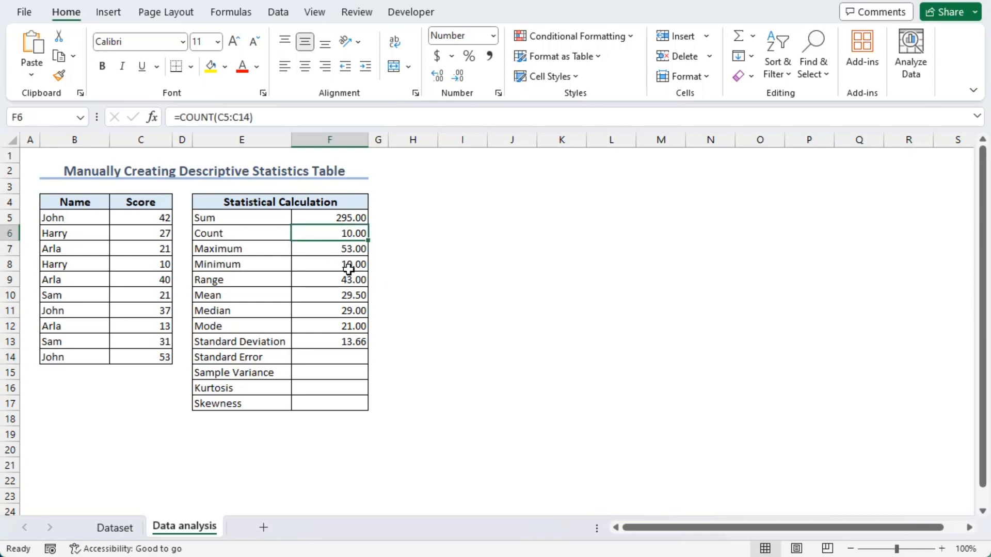
{"action": "left_click", "coordinate": [325, 250], "text": "ctrl"}
{"action": "left_click", "coordinate": [325, 263], "text": "ctrl"}
{"action": "left_click", "coordinate": [325, 278], "text": "ctrl"}
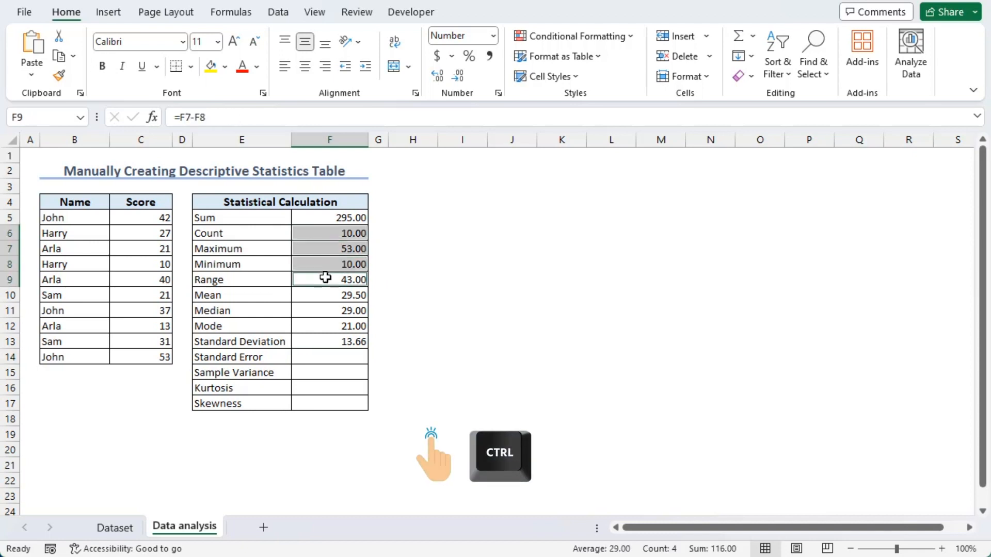
{"action": "left_click", "coordinate": [325, 326], "text": "ctrl"}
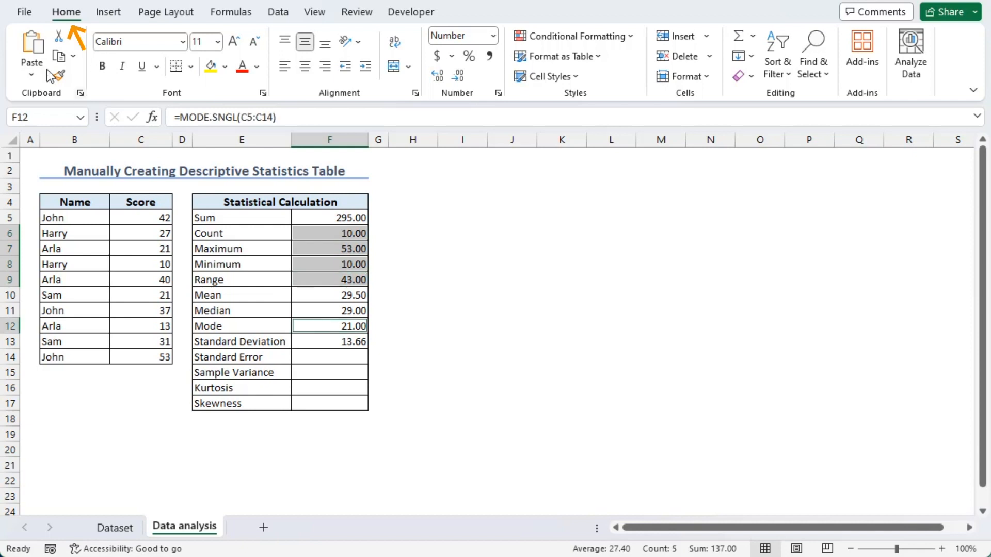
{"action": "left_click", "coordinate": [459, 77]}
{"action": "left_click", "coordinate": [459, 77]}
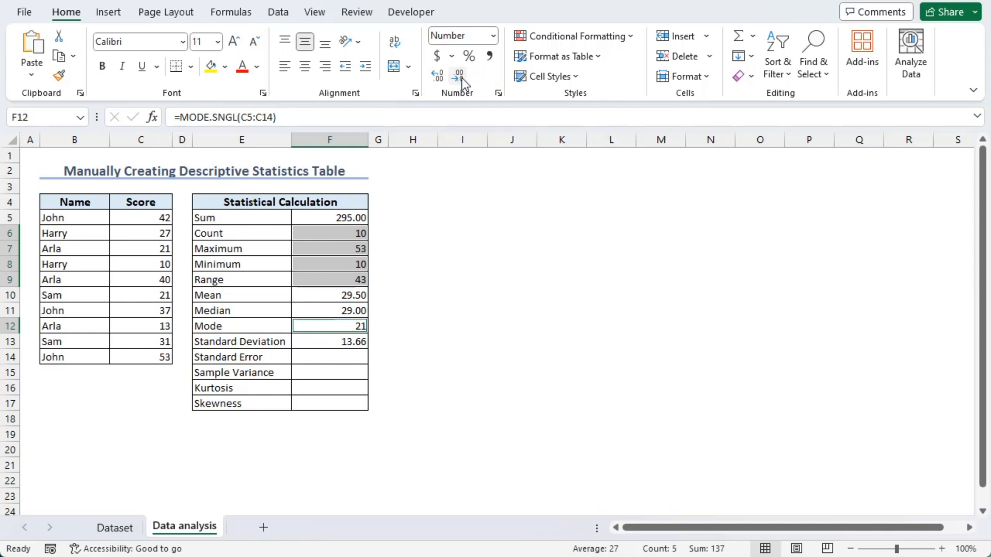
{"action": "left_click", "coordinate": [449, 278]}
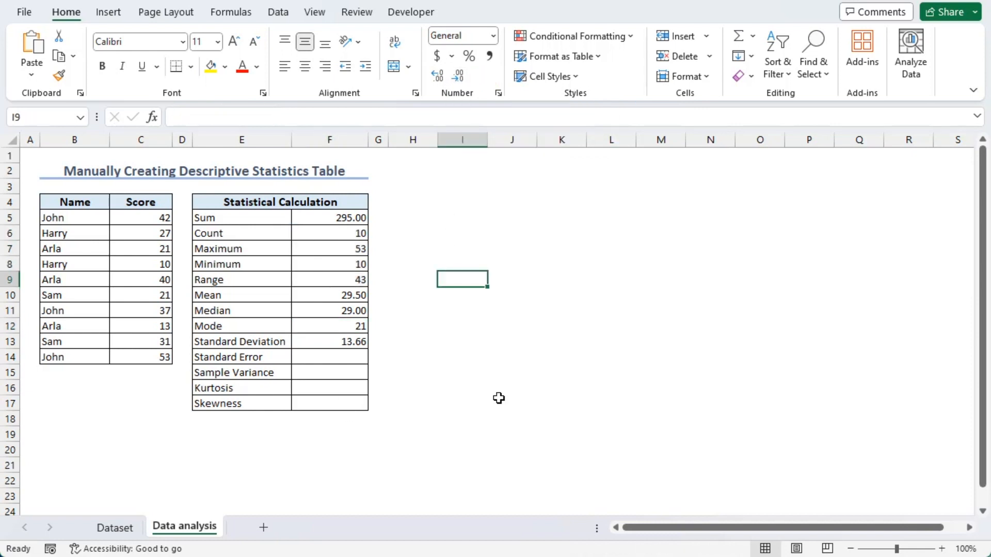
Step: Calculate the standard error in F14 by dividing the standard deviation in F13 by the SQRT of the count in F6
{"action": "left_click", "coordinate": [330, 357]}
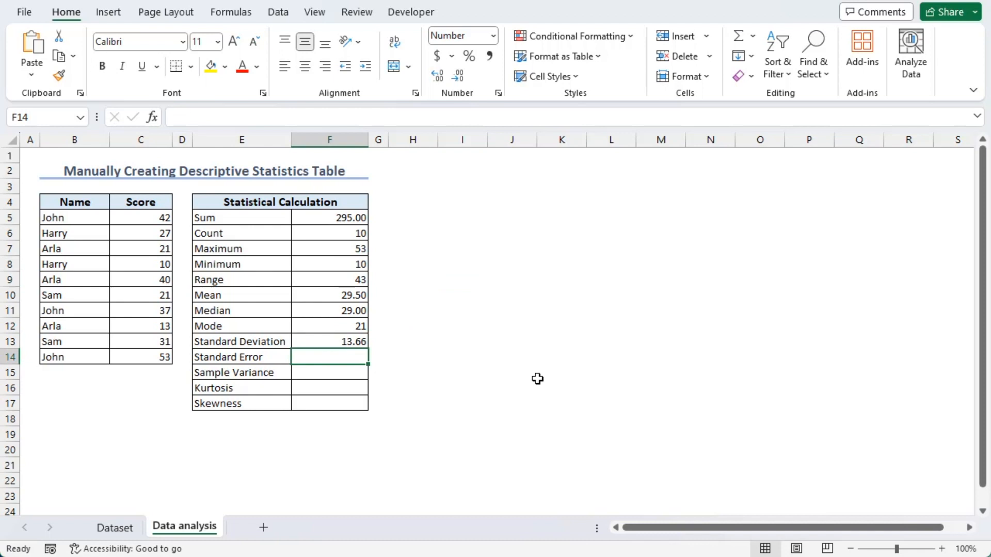
{"action": "type", "text": "="}
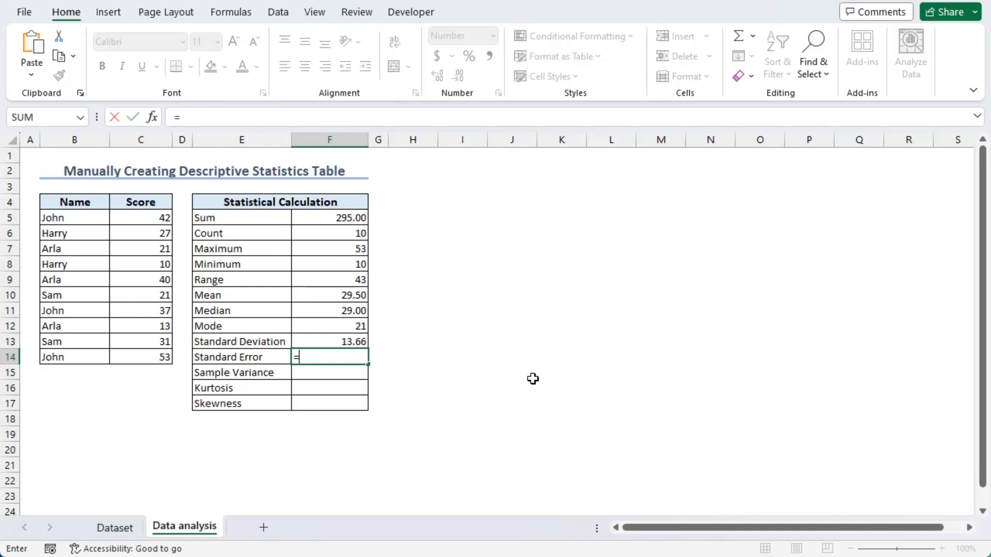
{"action": "left_click", "coordinate": [316, 338]}
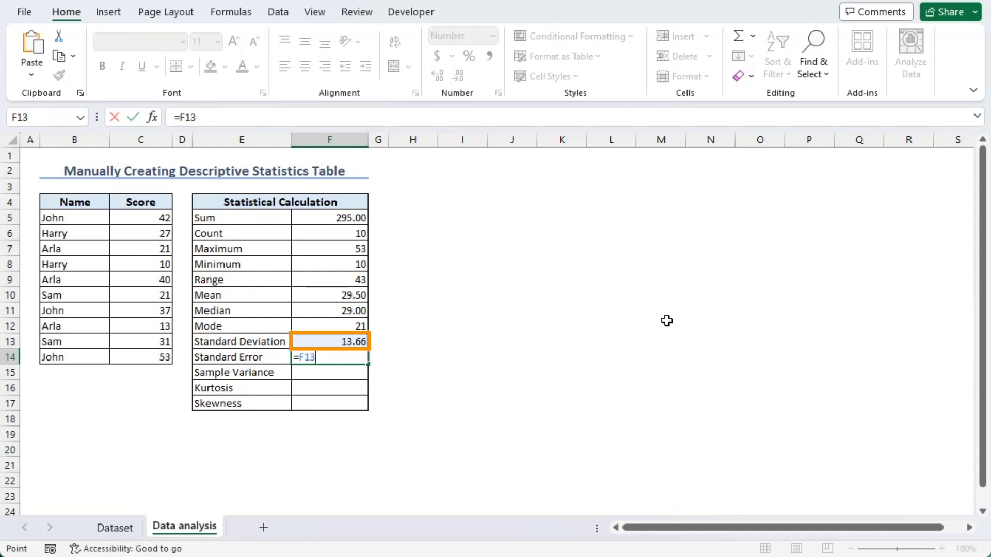
{"action": "type", "text": "/"}
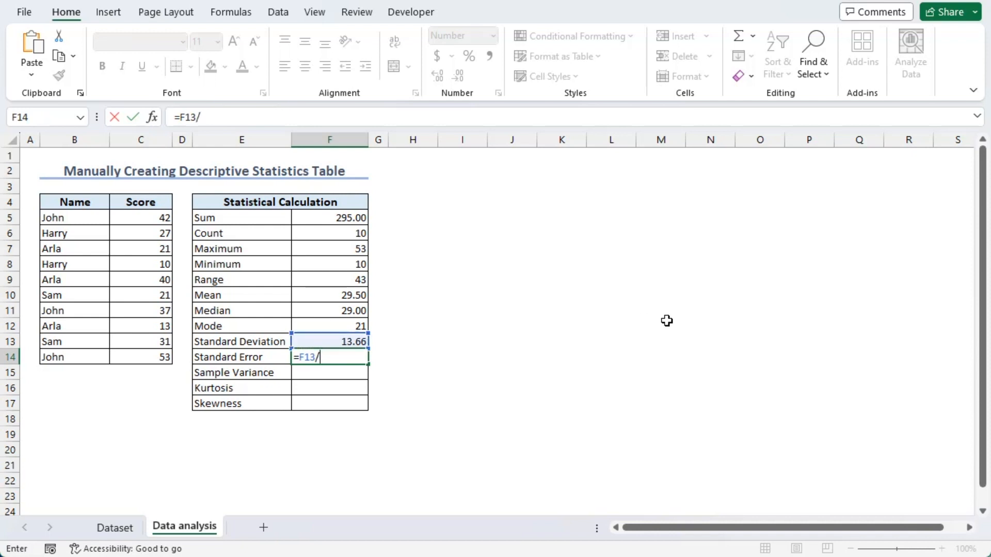
{"action": "type", "text": "sqr"}
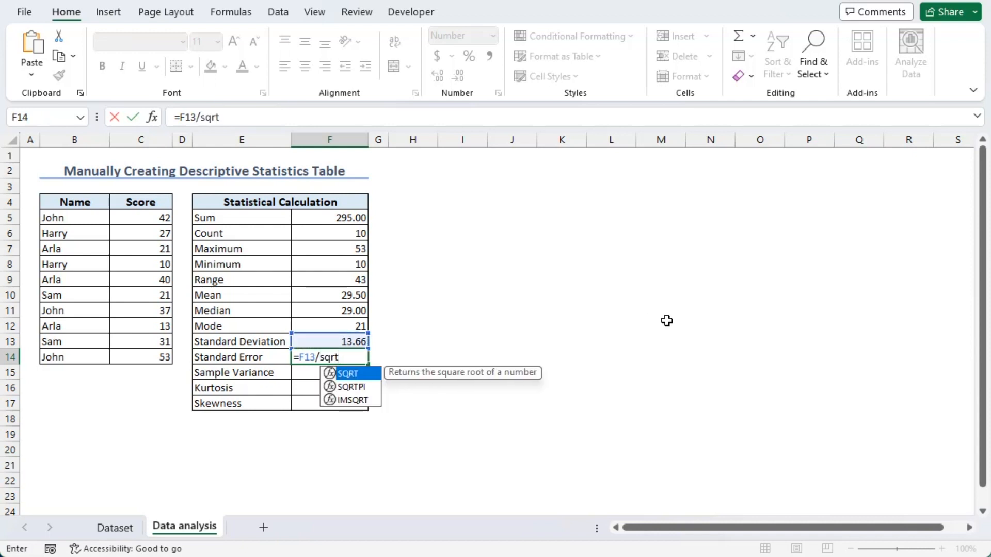
{"action": "type", "text": "t"}
{"action": "key", "text": "Tab"}
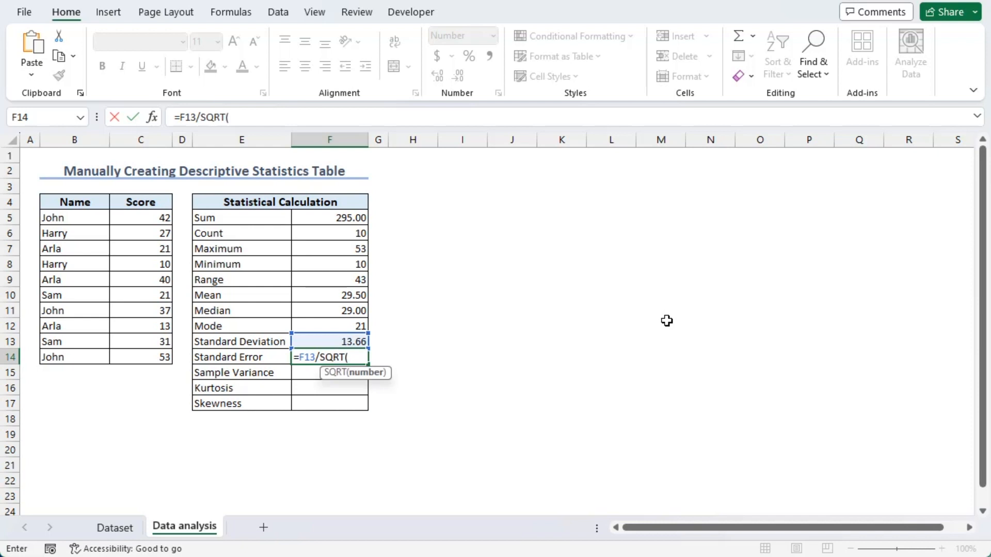
{"action": "left_click", "coordinate": [325, 233]}
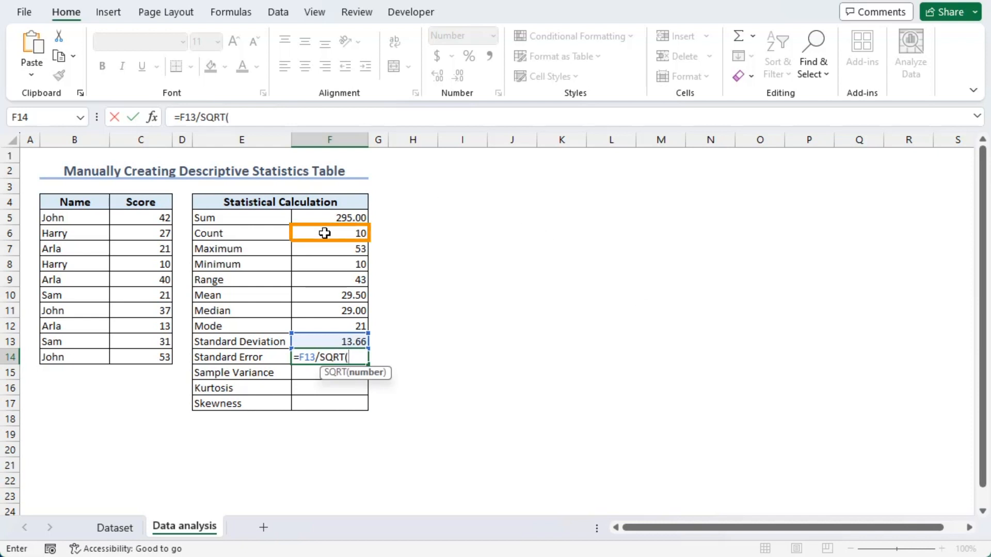
{"action": "type", "text": ")"}
{"action": "key", "text": "Return"}
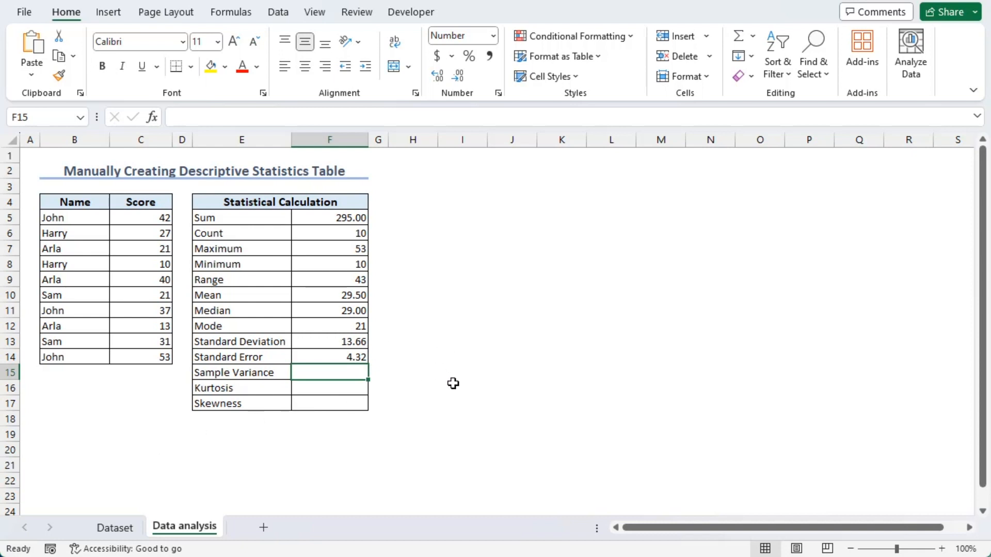
Step: Calculate the sample variance in F15 with the VAR.S function over C5:C14
{"action": "type", "text": "="}
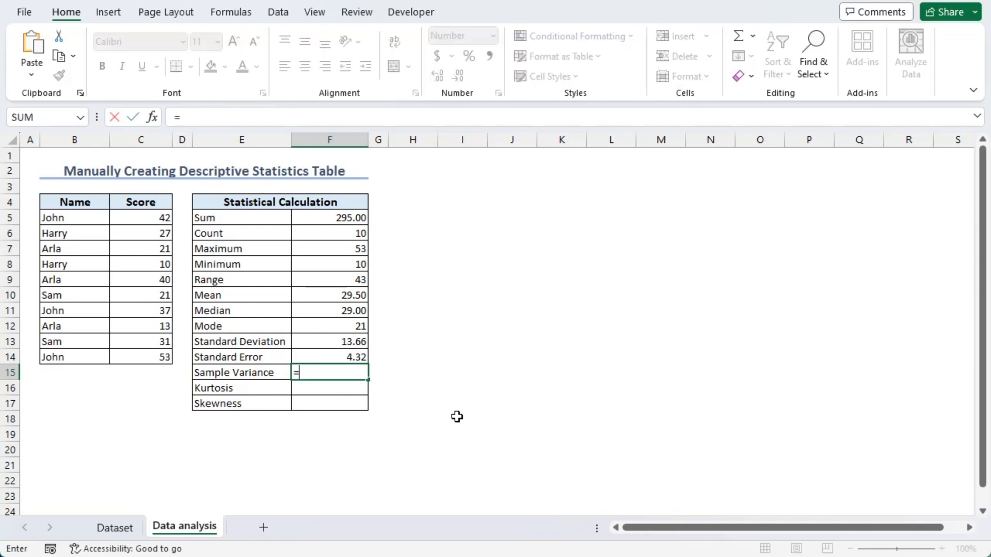
{"action": "type", "text": "var.s"}
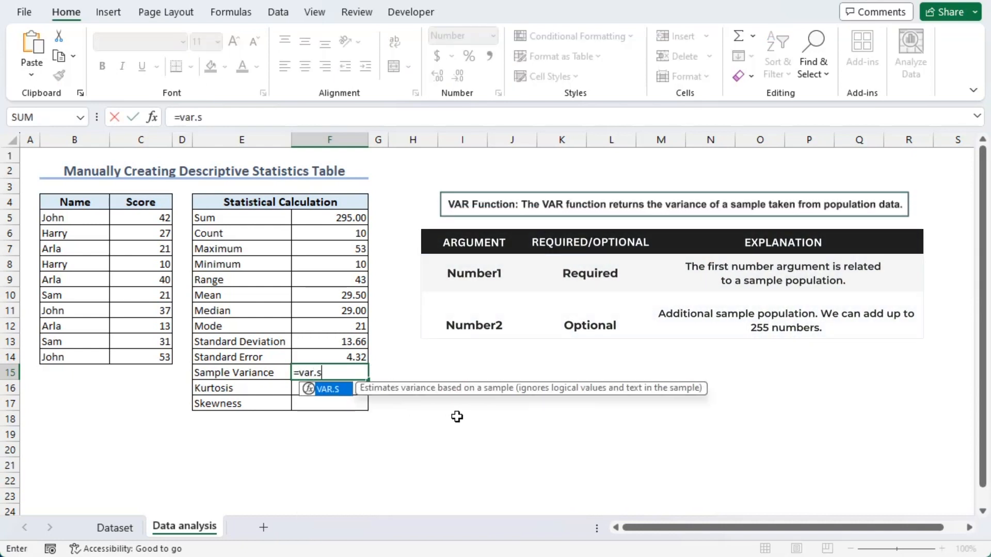
{"action": "key", "text": "Tab"}
{"action": "left_click_drag", "start_coordinate": [140, 217], "coordinate": [141, 356]}
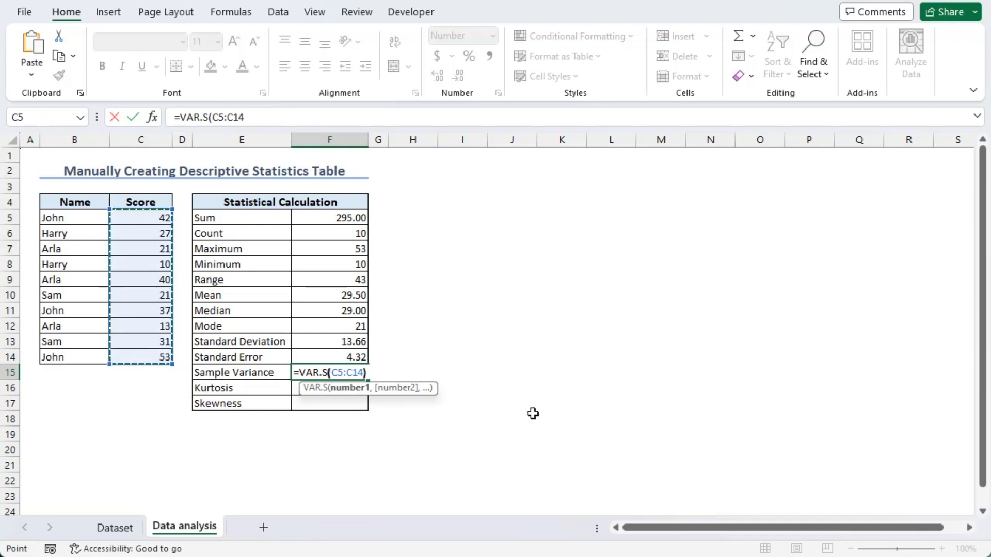
{"action": "type", "text": ")"}
{"action": "key", "text": "Return"}
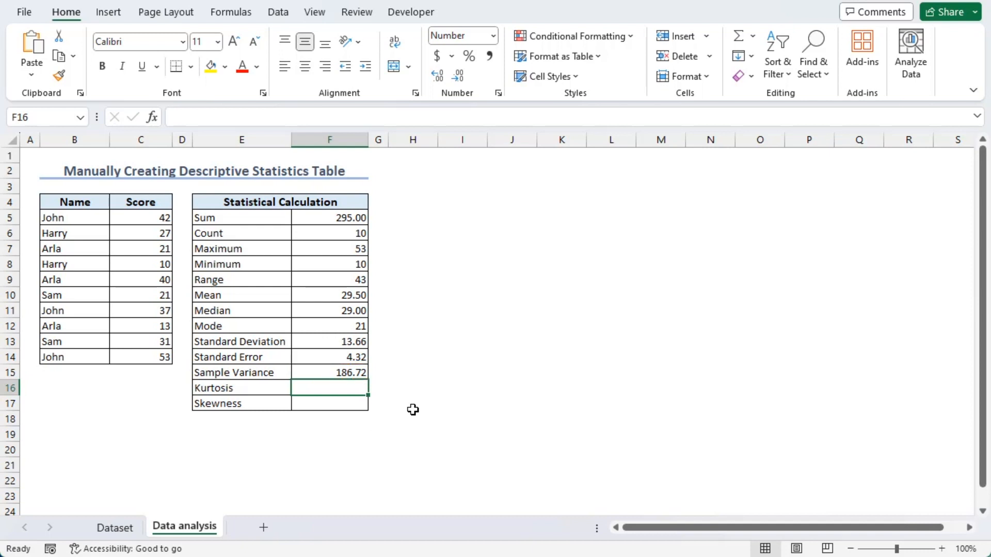
Step: Calculate the kurtosis in F16 with the KURT function over C5:C14
{"action": "type", "text": "=kurt"}
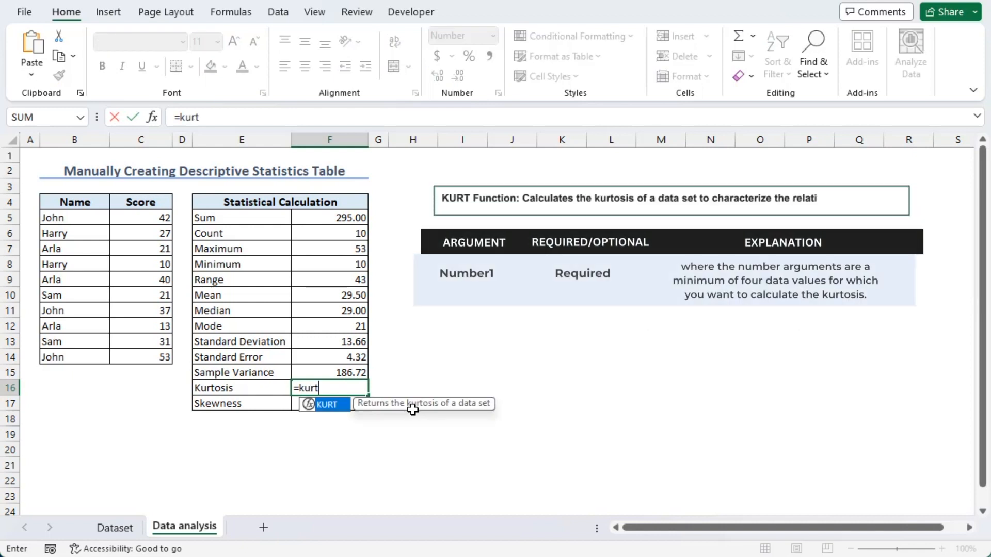
{"action": "key", "text": "Tab"}
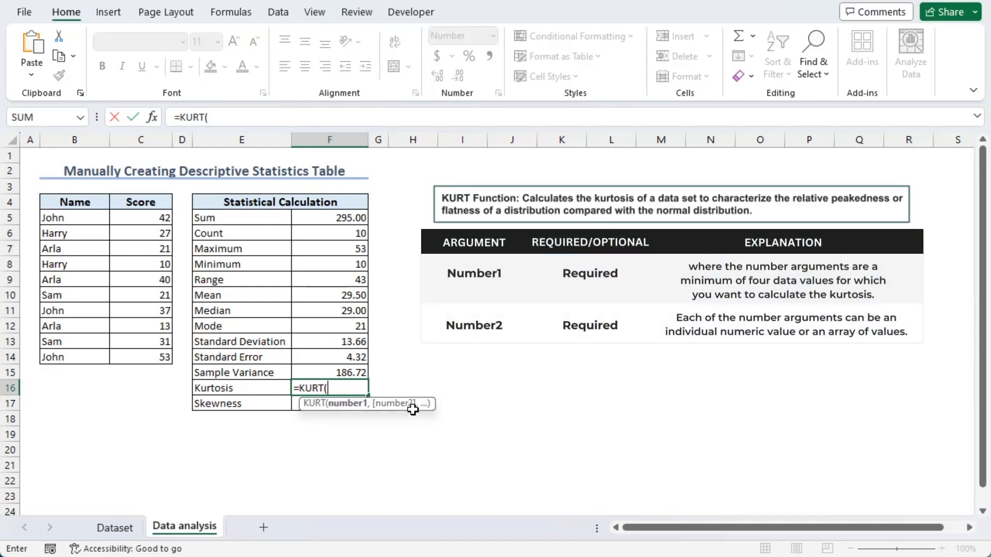
{"action": "left_click_drag", "start_coordinate": [140, 217], "coordinate": [158, 361]}
{"action": "key", "text": "Return"}
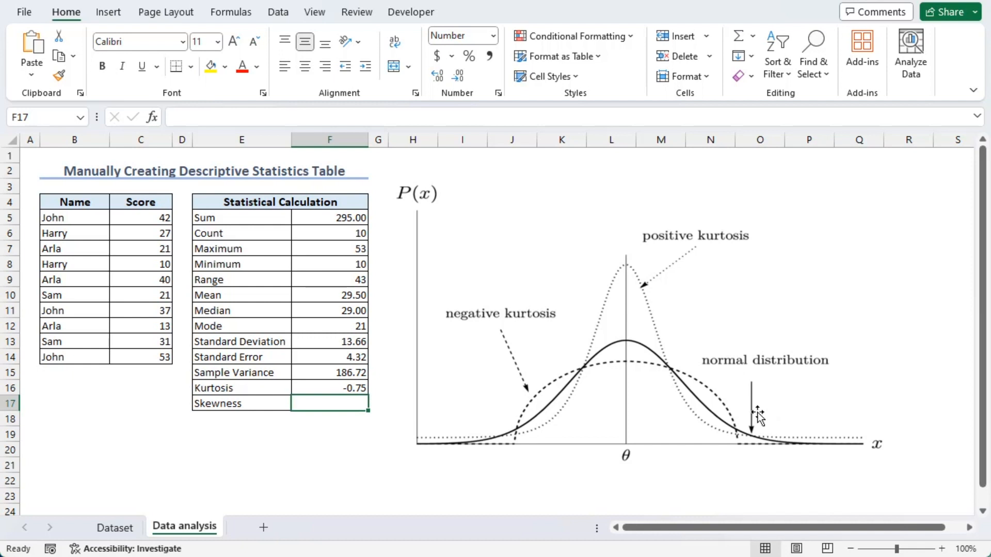
Step: Shrink the kurtosis distribution picture and place it directly below the Name and Score table, beside the last statistics rows
{"action": "left_click", "coordinate": [773, 429]}
{"action": "left_click_drag", "start_coordinate": [887, 181], "coordinate": [622, 336]}
{"action": "left_click_drag", "start_coordinate": [544, 385], "coordinate": [162, 433]}
{"action": "left_click_drag", "start_coordinate": [254, 376], "coordinate": [182, 419]}
{"action": "left_click_drag", "start_coordinate": [140, 431], "coordinate": [143, 384]}
Step: Calculate the skewness in F17 with the SKEW function over C5:C14
{"action": "left_click", "coordinate": [323, 409]}
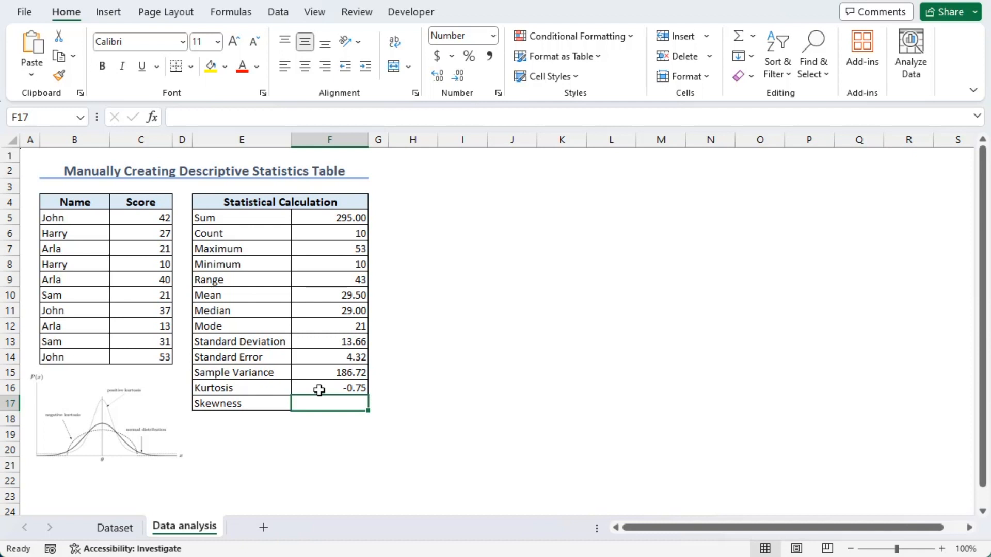
{"action": "type", "text": "=skew"}
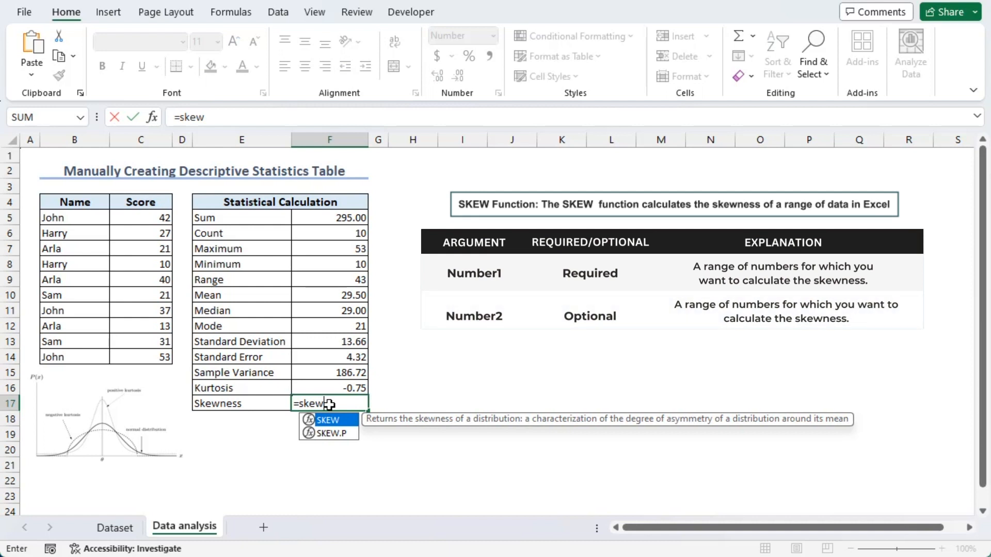
{"action": "key", "text": "Tab"}
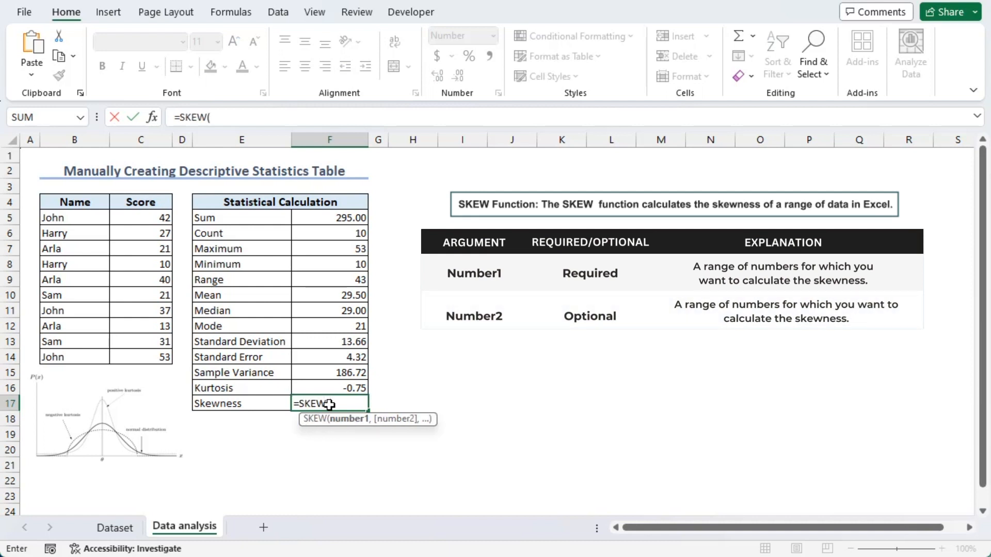
{"action": "left_click", "coordinate": [134, 219]}
{"action": "left_click_drag", "start_coordinate": [134, 220], "coordinate": [139, 356]}
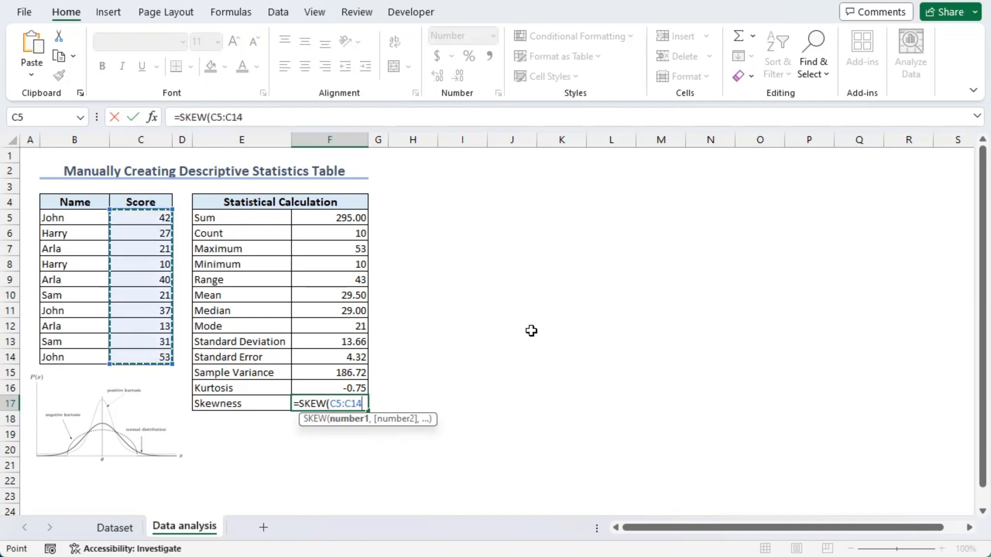
{"action": "key", "text": "Return"}
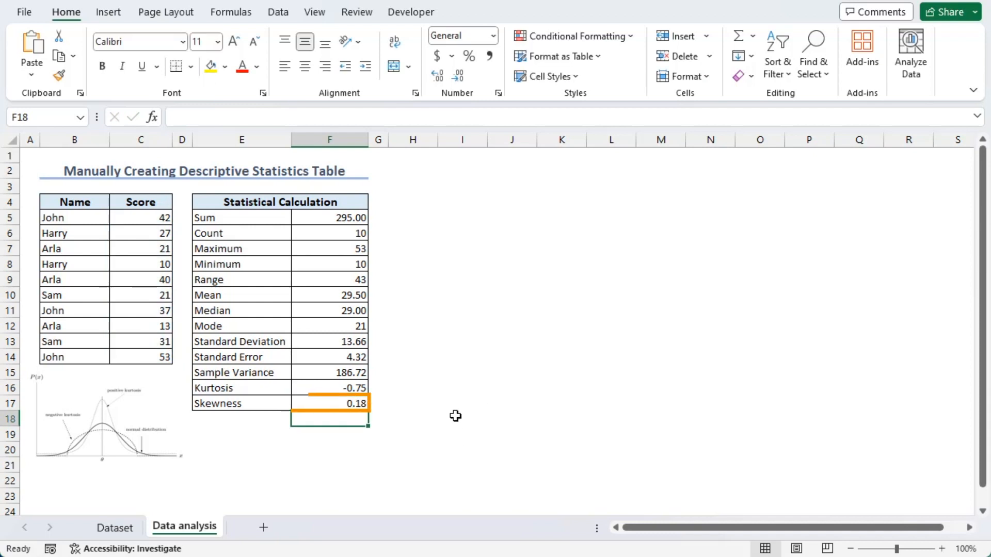